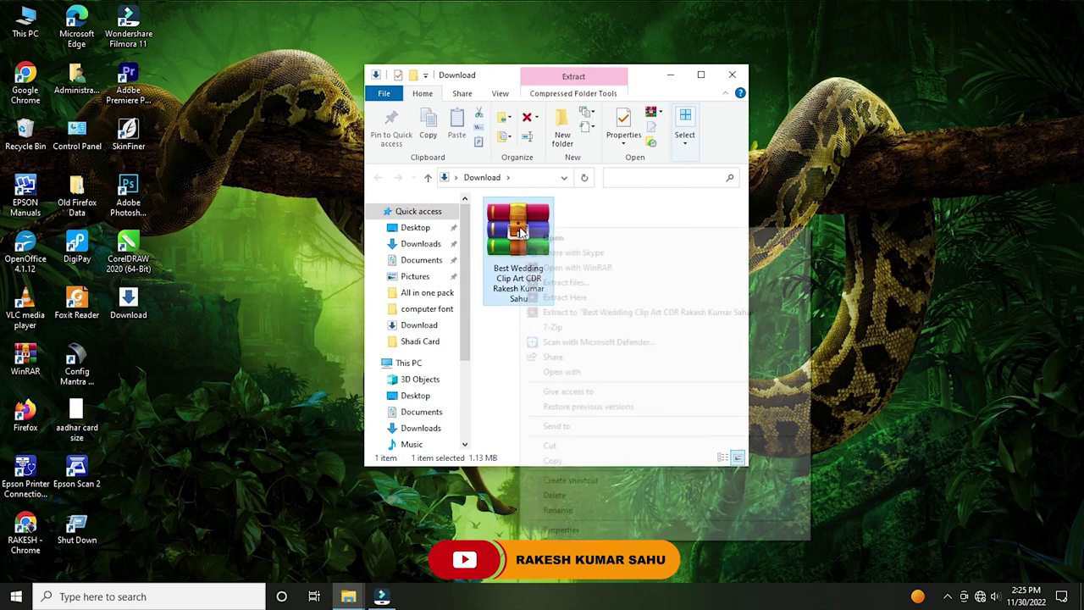
Step: Extract the Best Wedding Clip Art CDR archive into the current folder, entering the archive password
click(566, 299)
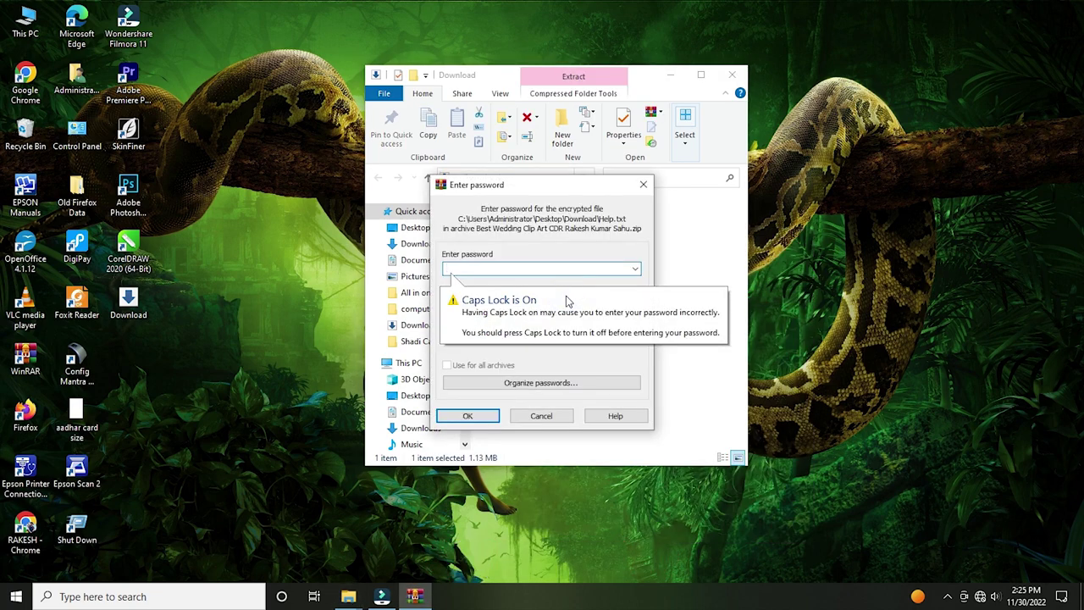
text(**)
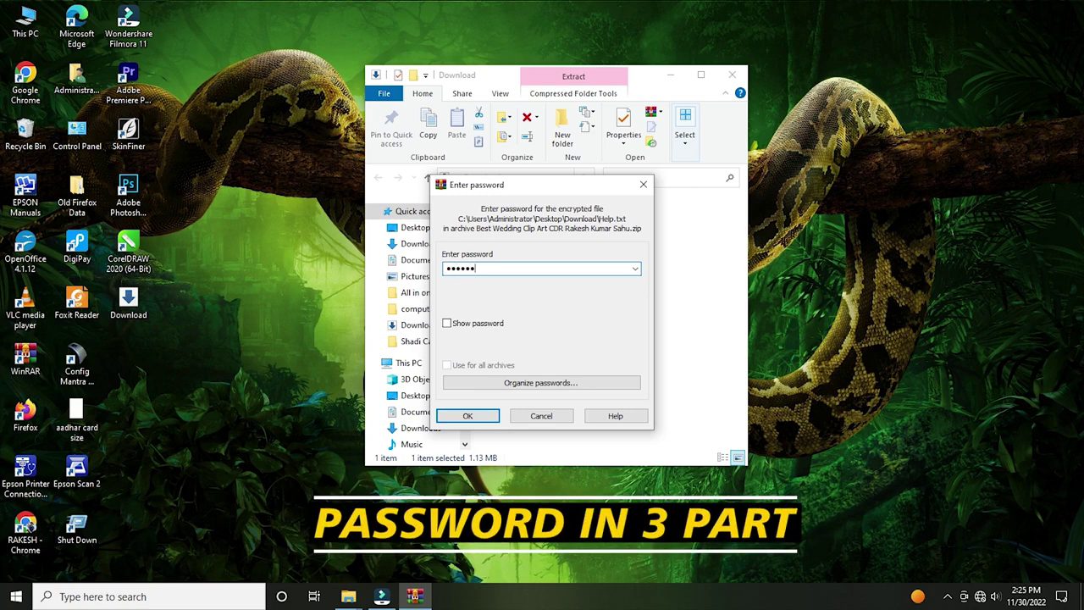
click(468, 416)
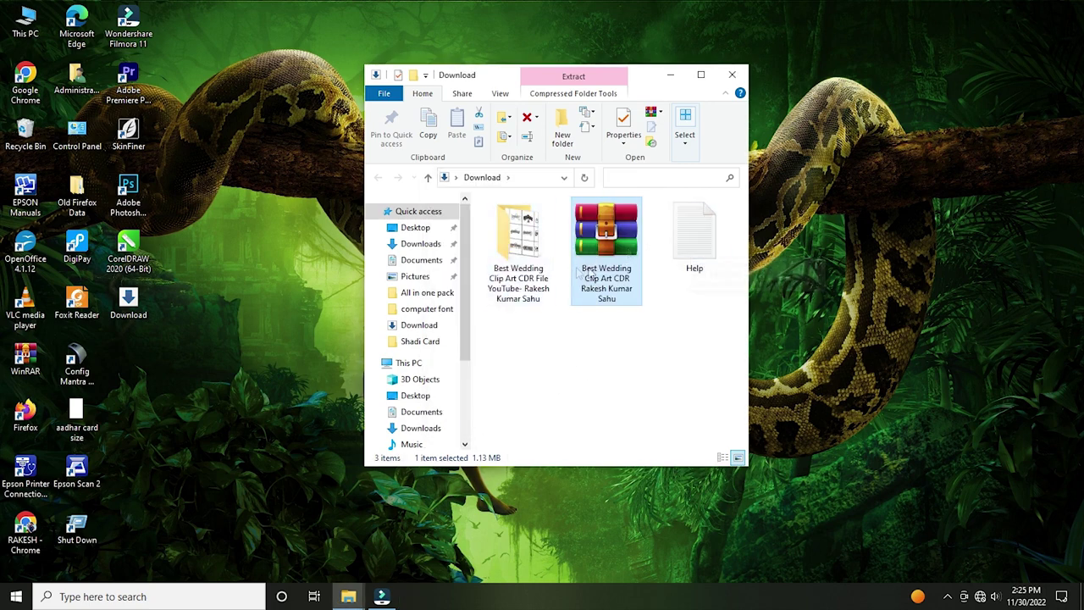
Step: Open the extracted Best Wedding Clip Art folder and open its CDR file in CorelDRAW
right_click(549, 227)
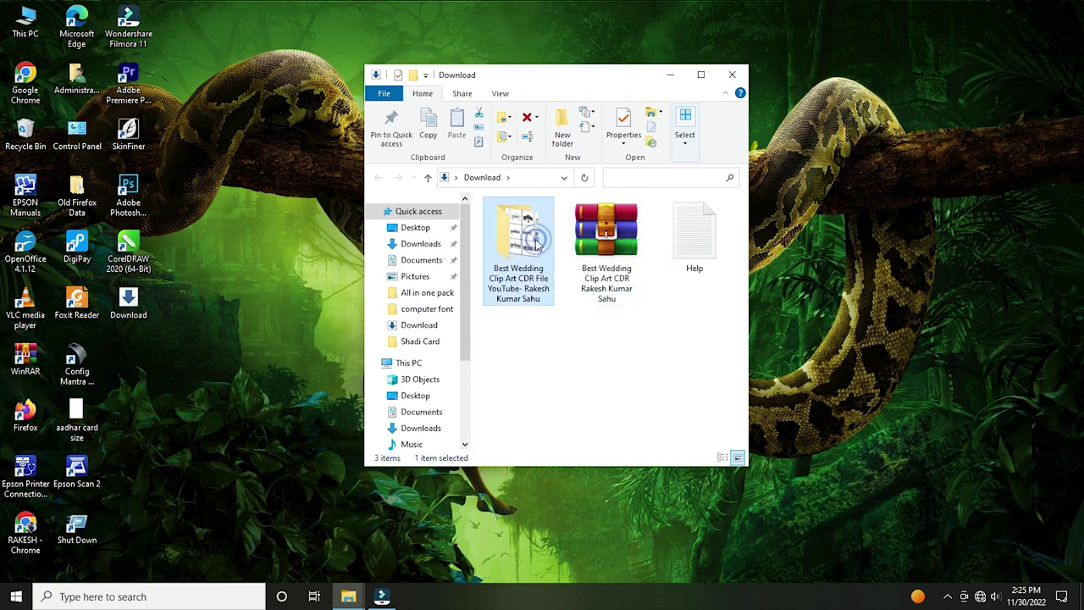
click(572, 235)
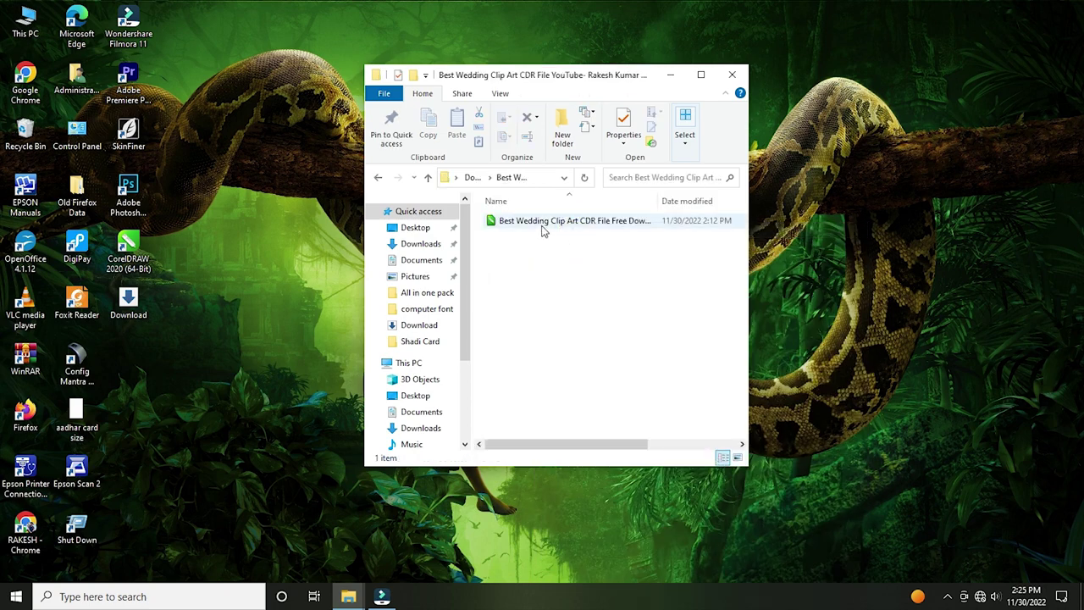
right_click(543, 227)
click(571, 236)
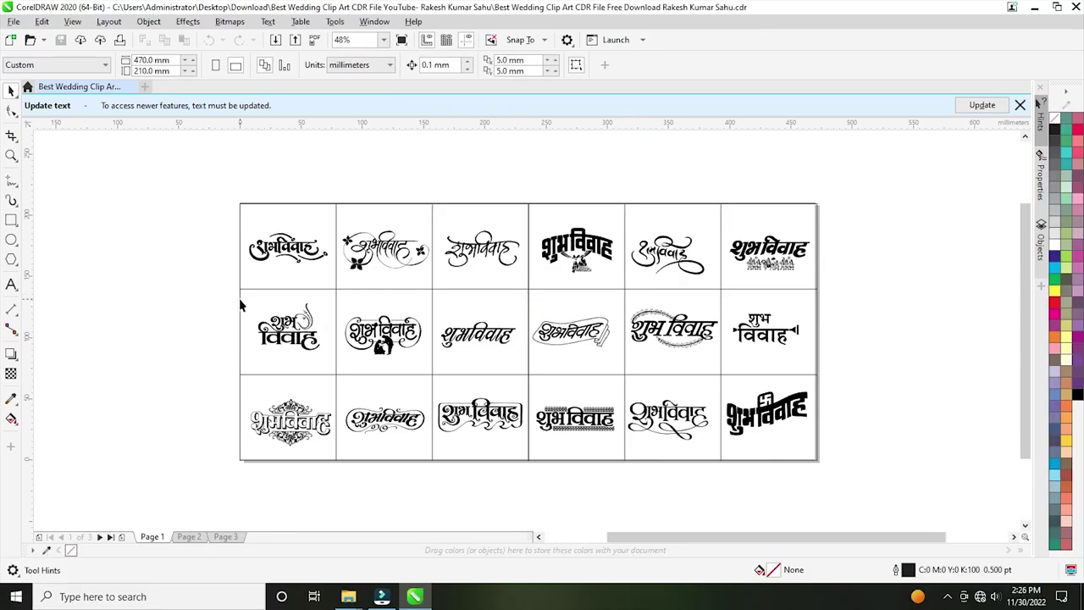
Step: Look through the document's three pages and examine the first designs in page 1's top row
click(189, 537)
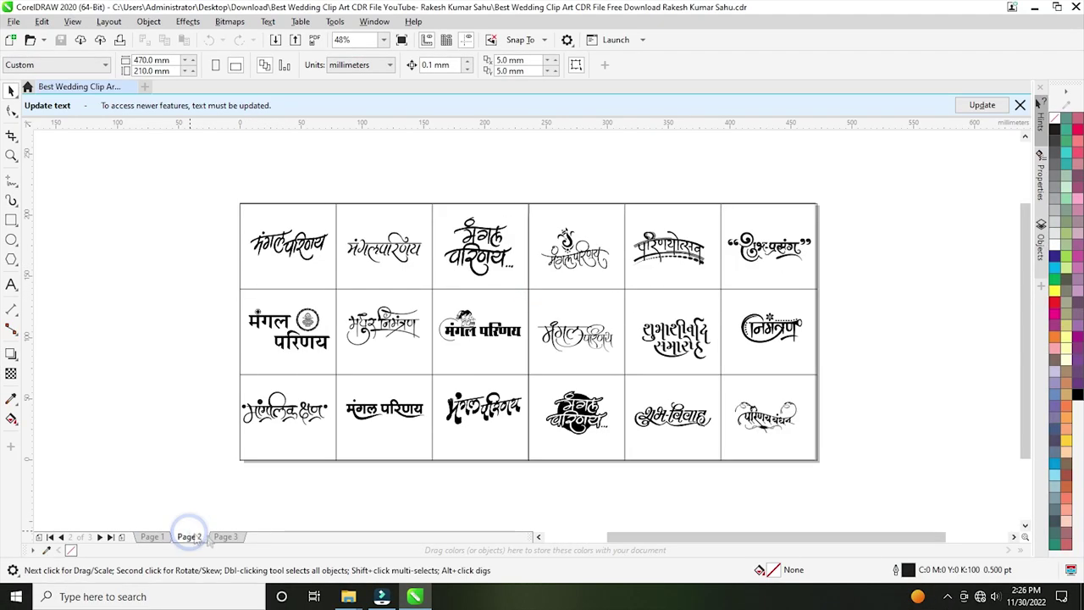
click(224, 536)
click(153, 538)
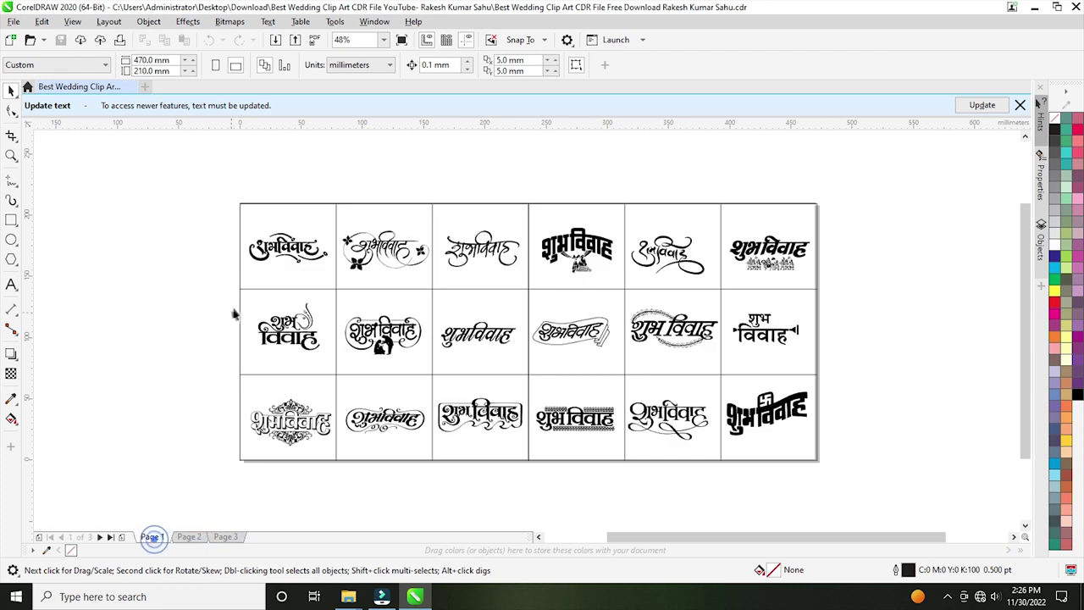
scroll(296, 251, up, 5)
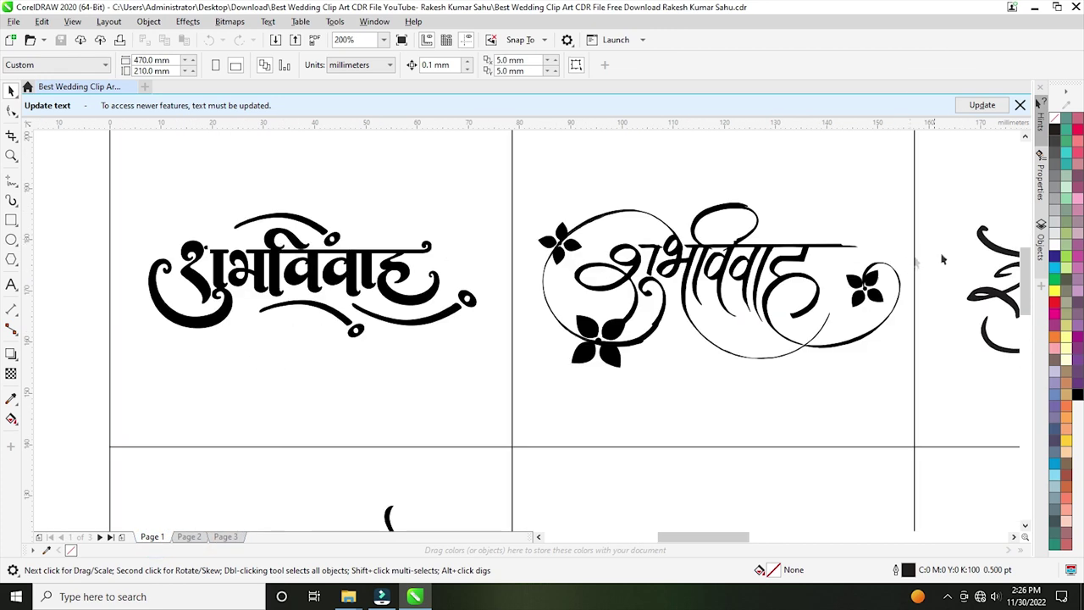
drag(1025, 267, 1021, 254)
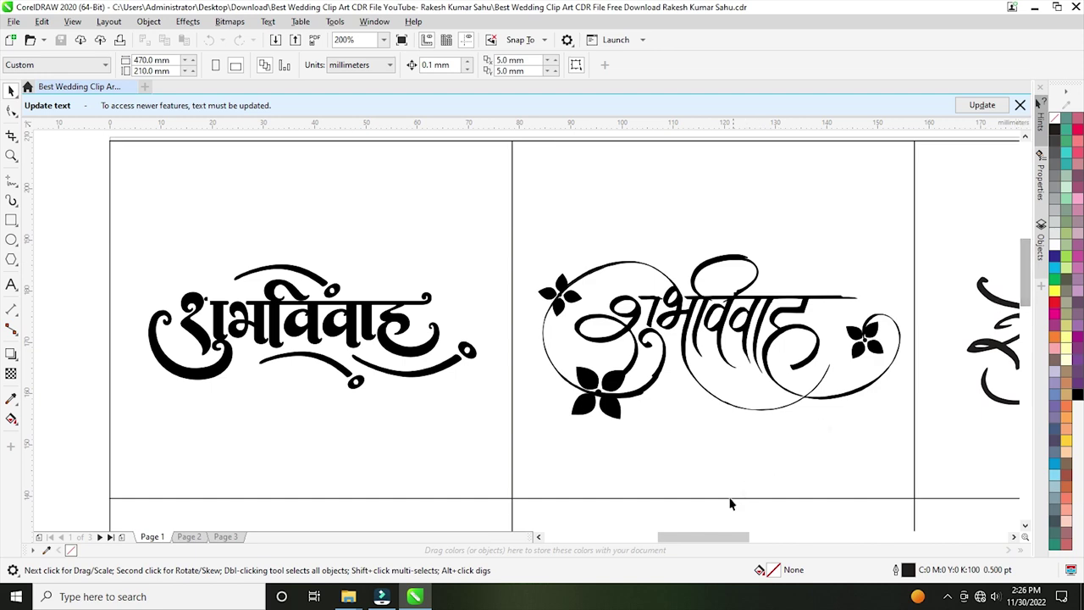
drag(711, 542, 761, 549)
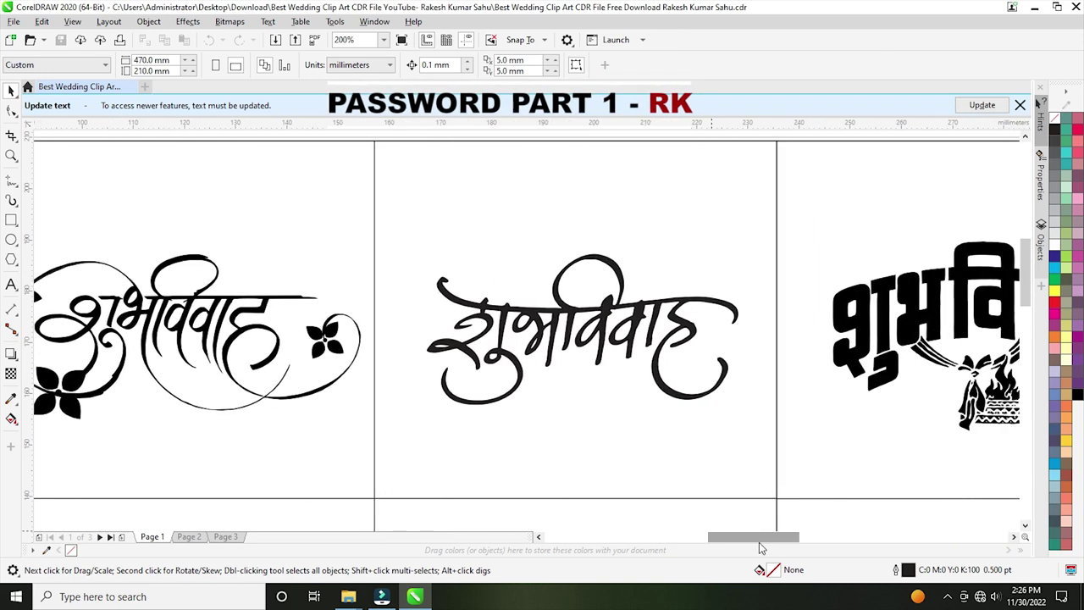
Step: Try a red fill and a green fill on the third design in page 1's top row, undoing each one
click(627, 320)
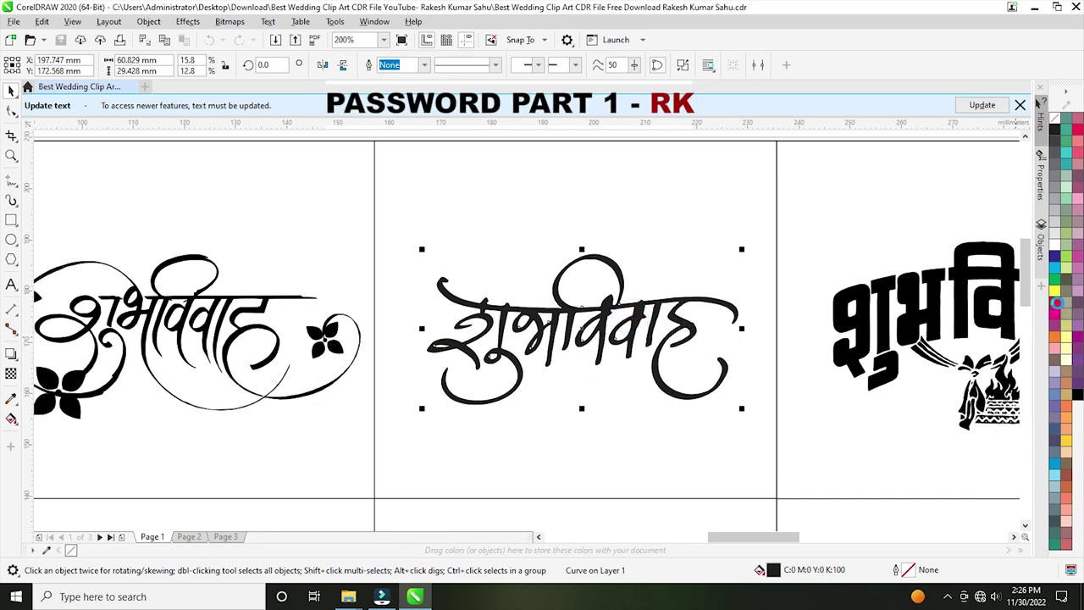
click(1055, 303)
key(ctrl+z)
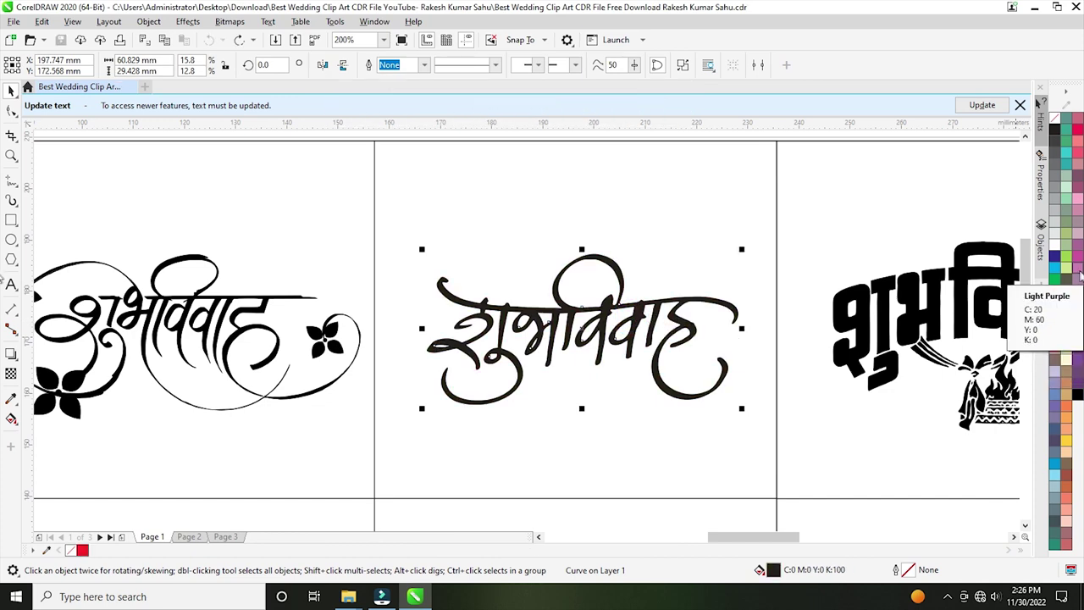
click(1059, 287)
key(ctrl+z)
Step: Examine the remaining शुभ विवाह designs in all three rows of page 1 up close and as a whole
drag(771, 538, 875, 544)
drag(1028, 284, 1028, 345)
drag(877, 543, 714, 544)
drag(1021, 345, 1021, 395)
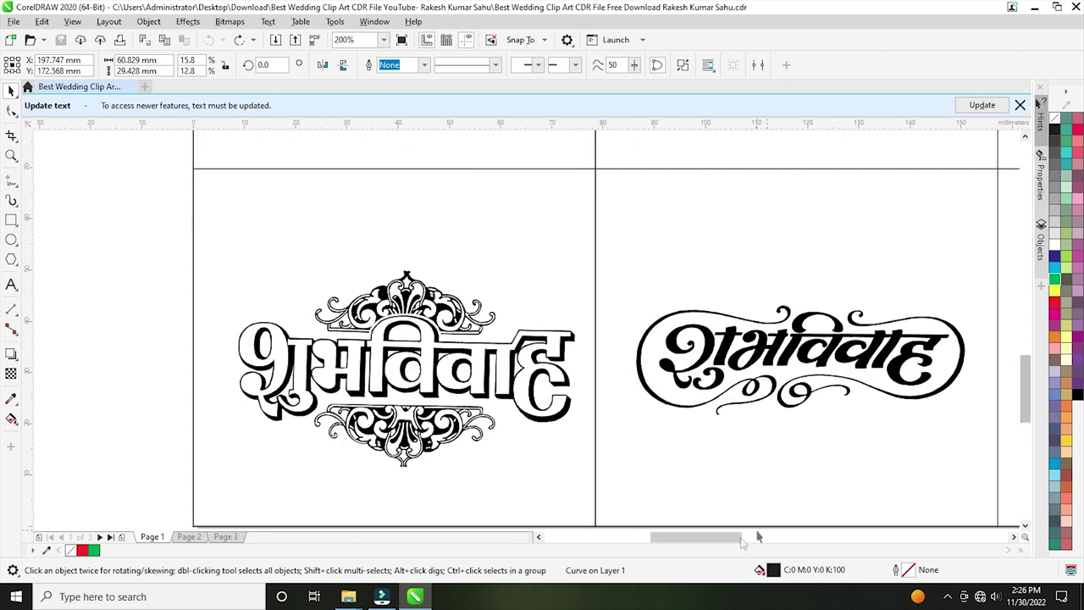
drag(722, 543, 882, 544)
scroll(460, 363, down, 2)
drag(830, 538, 742, 538)
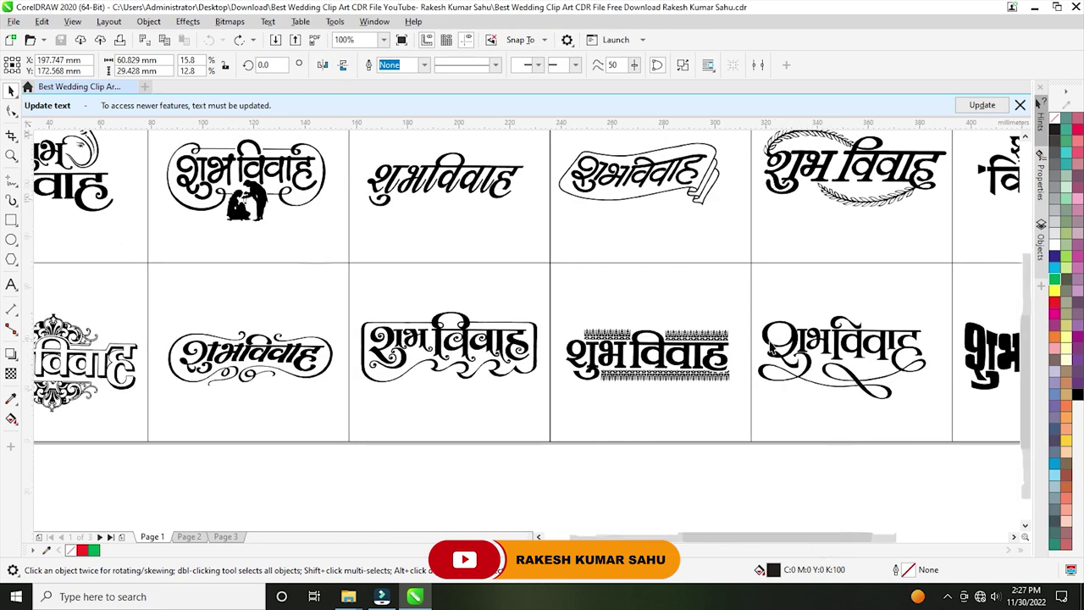
scroll(772, 344, down, 2)
scroll(1027, 310, up, 3)
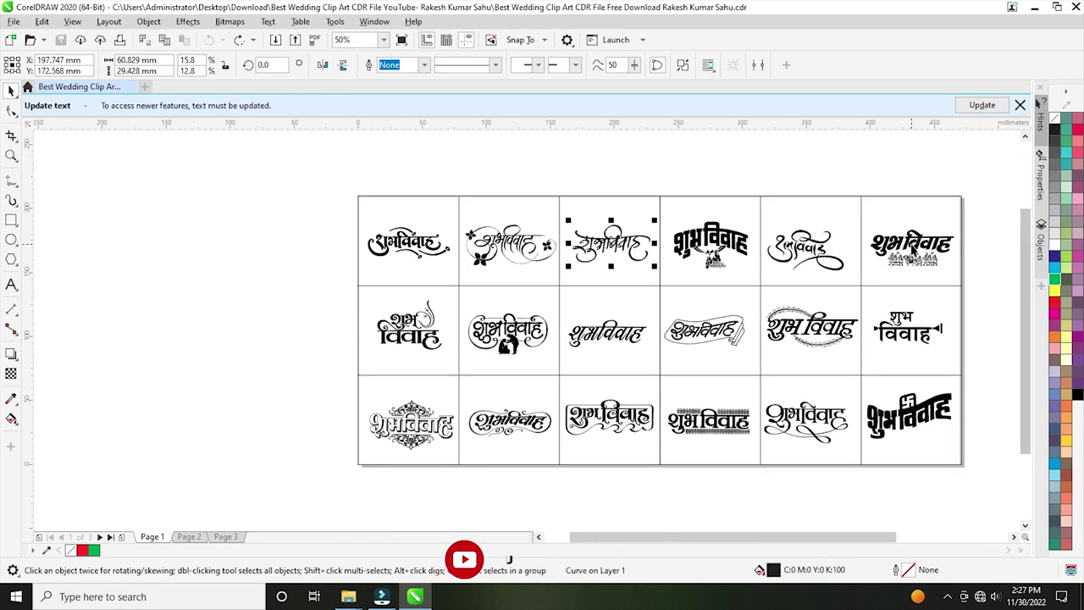
scroll(909, 261, up, 1)
scroll(915, 264, down, 1)
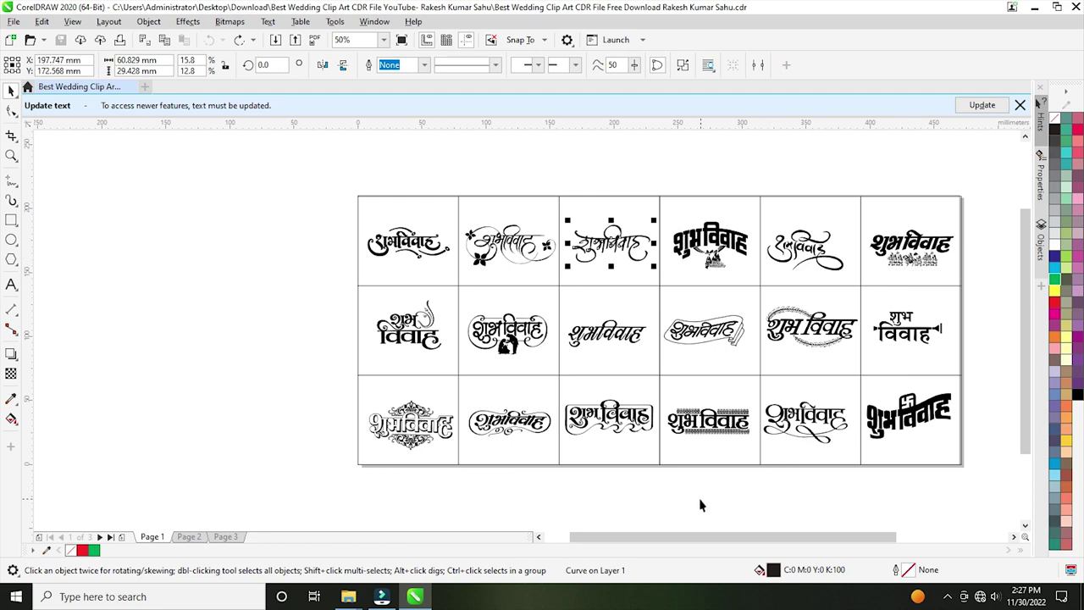
Step: Go to page 2 and examine the first मंगल परिणय designs in its top row
click(188, 537)
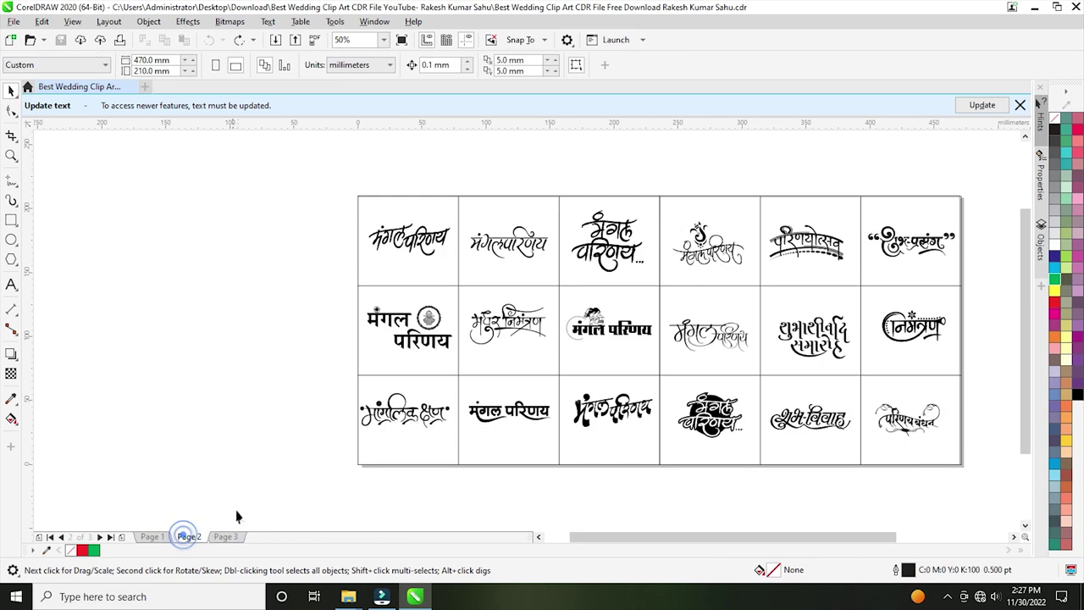
scroll(415, 241, up, 2)
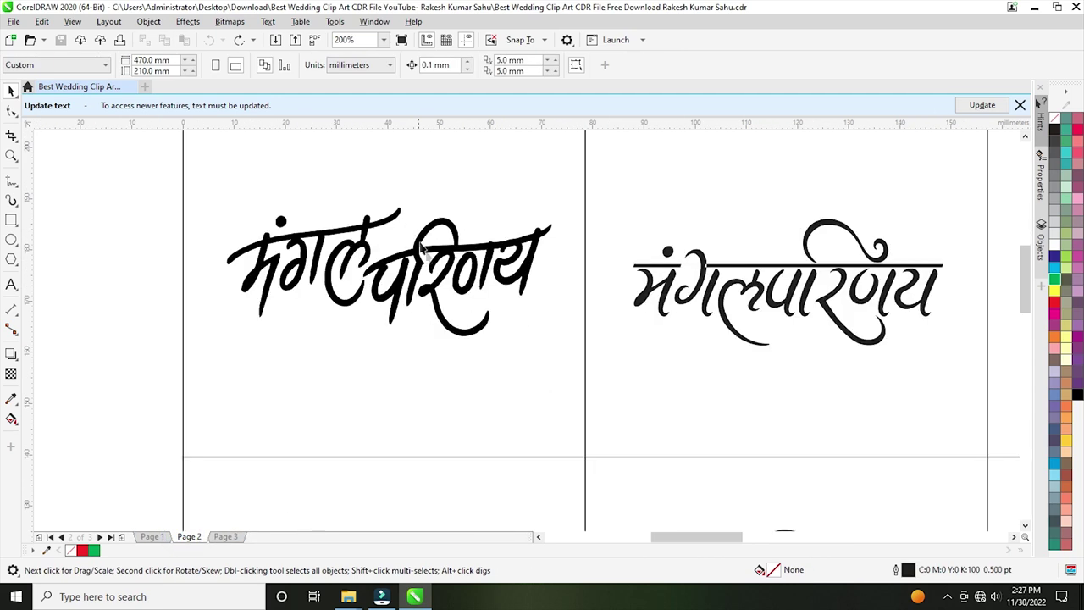
drag(1023, 291, 1024, 278)
drag(685, 544, 714, 543)
Step: Try a crimson fill (M 100, Y 60) and a blue fill (C 100, M 100) on page 2's second top-row design, undoing each
click(566, 331)
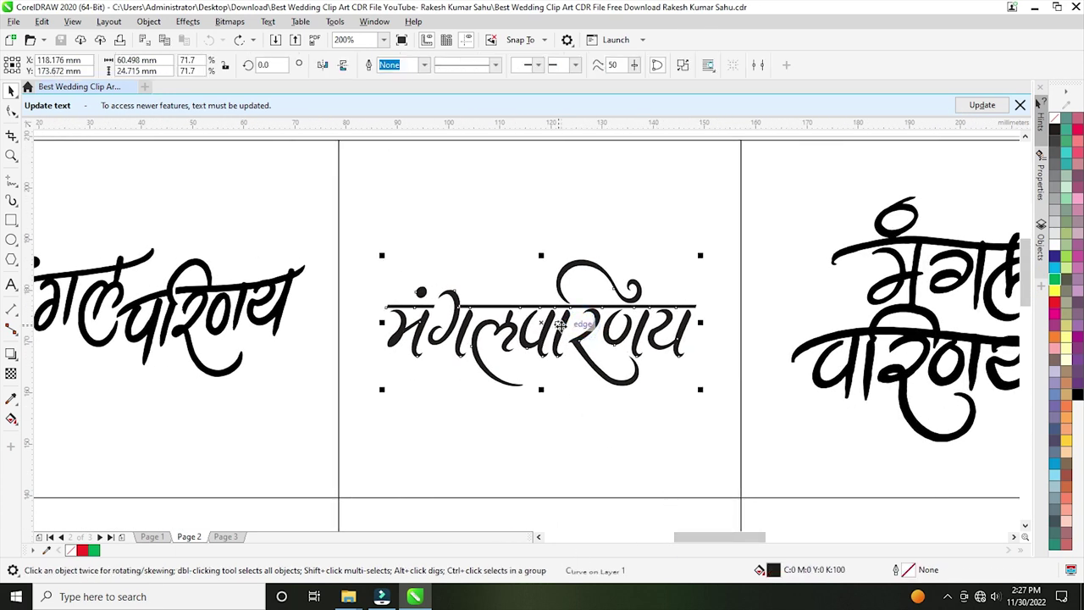
click(1078, 131)
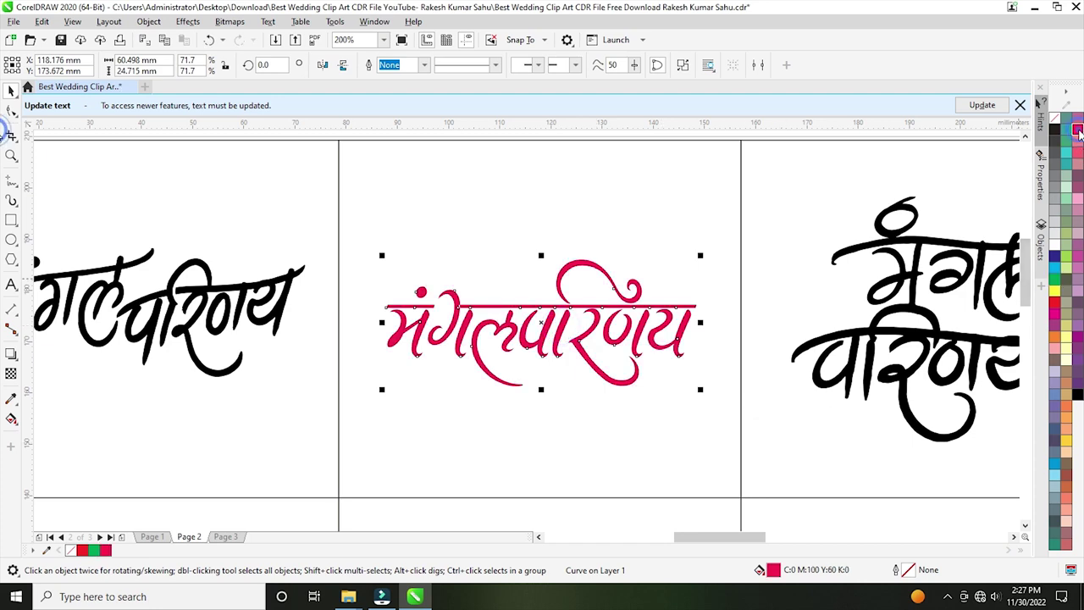
key(ctrl+z)
click(1054, 257)
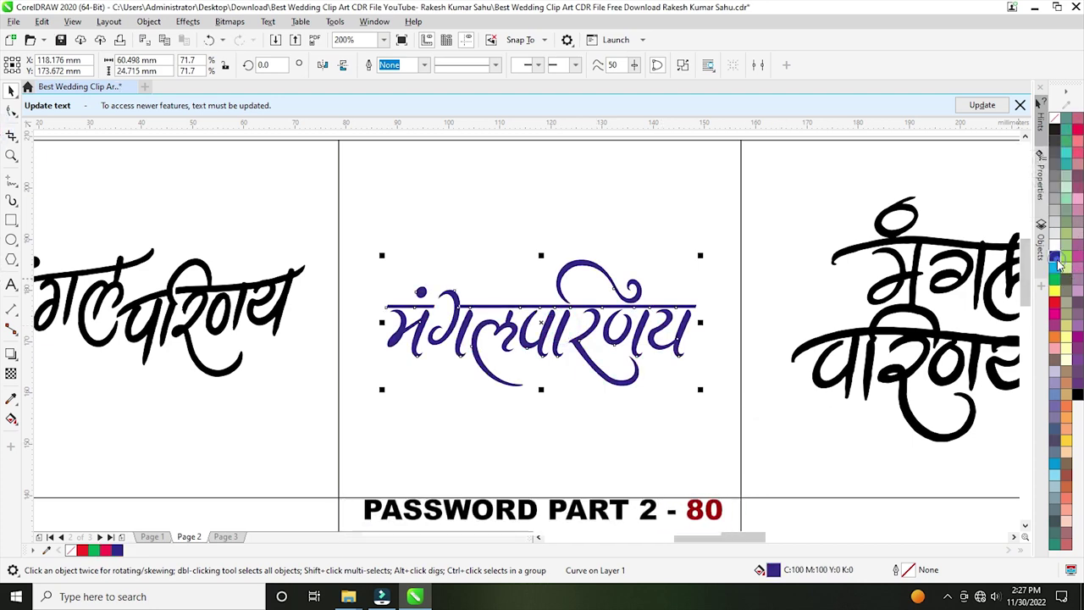
key(ctrl+z)
Step: Examine the remaining top-row designs on page 2 and the designs in its middle row
drag(743, 537, 804, 543)
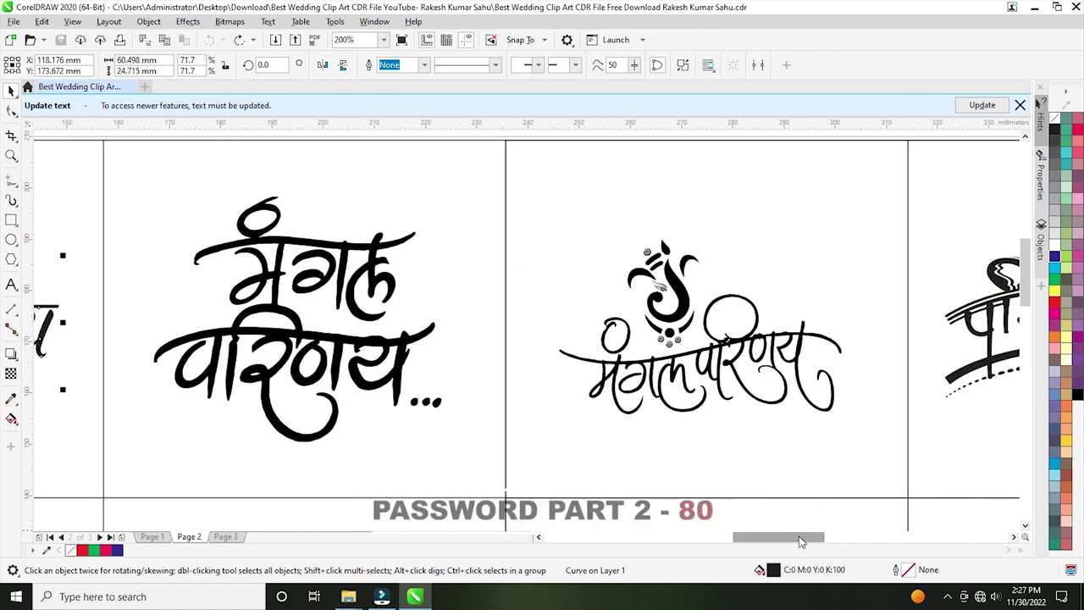
scroll(710, 285, up, 1)
scroll(710, 285, down, 1)
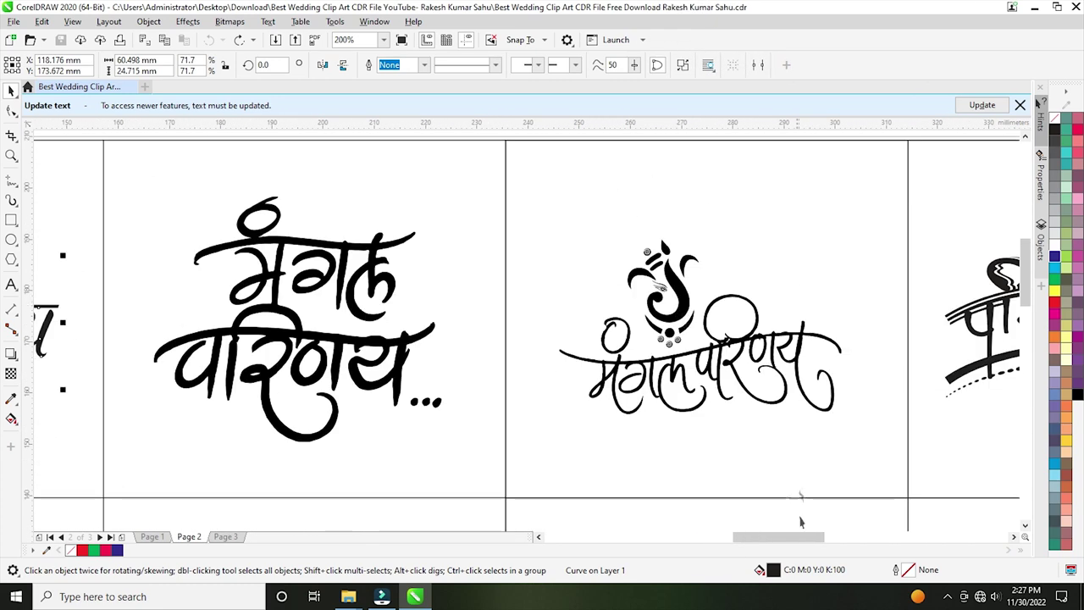
drag(794, 546, 864, 545)
drag(1026, 258, 1046, 325)
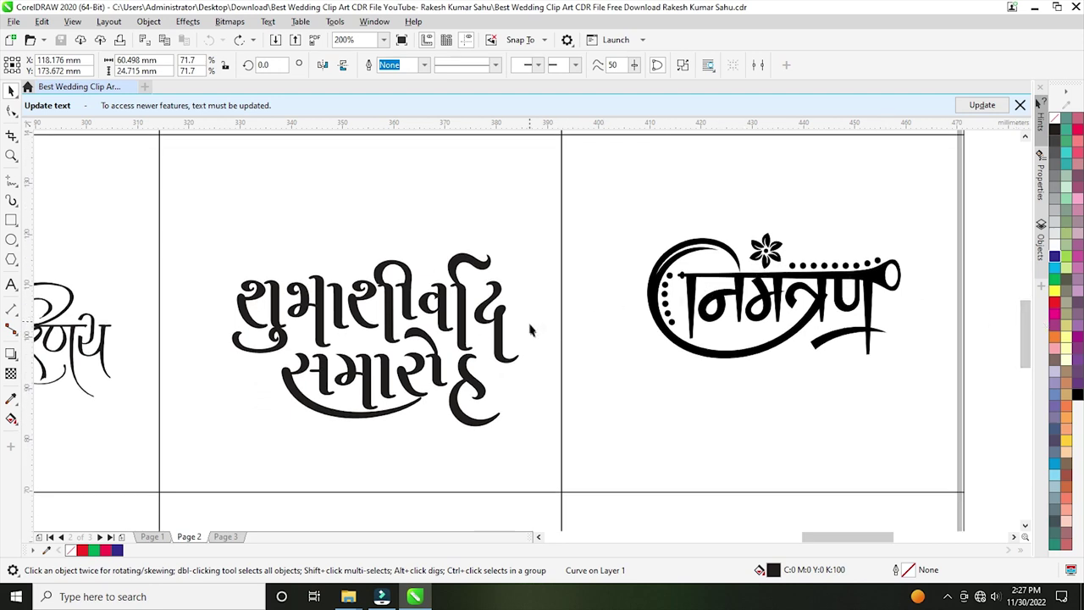
scroll(815, 541, left, 4)
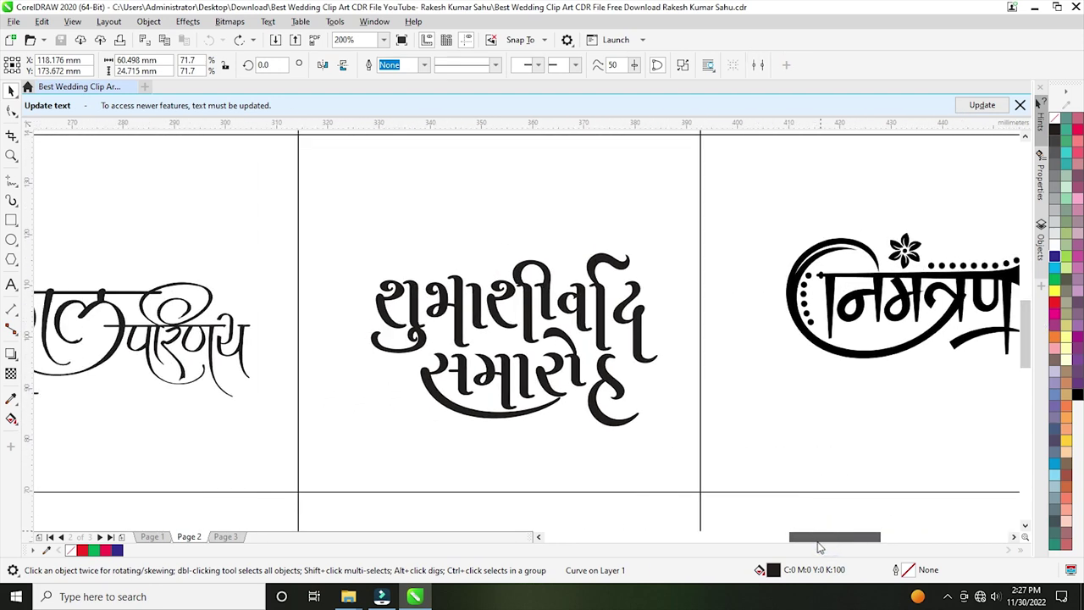
drag(815, 548, 726, 543)
Step: Ungroup the मंगल परिणय design with the couple in page 2's middle row and select its separate parts
click(634, 265)
right_click(634, 265)
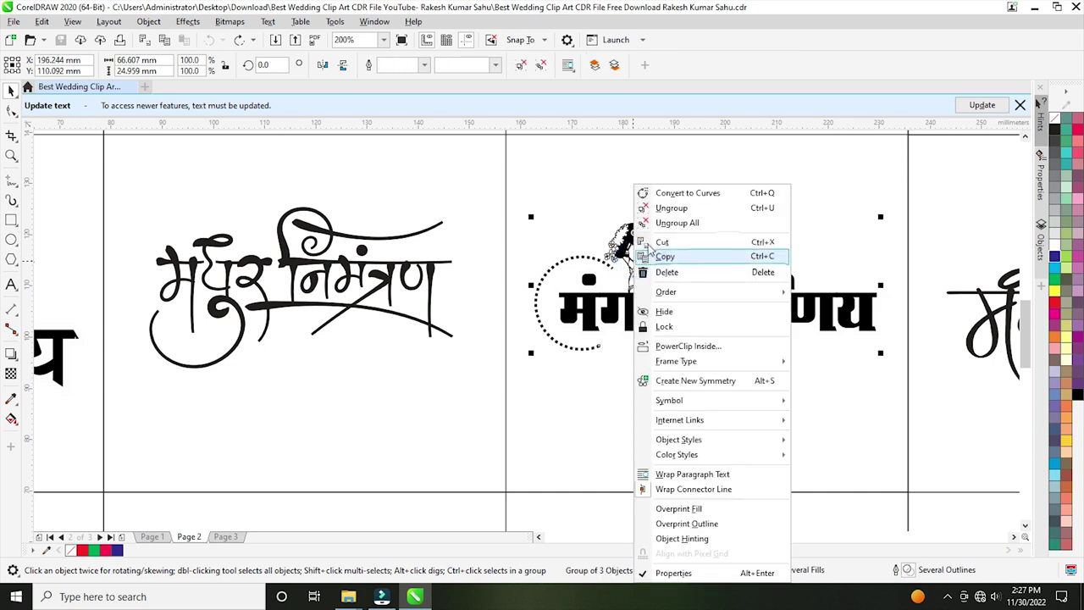
click(658, 208)
click(659, 253)
drag(686, 217, 616, 304)
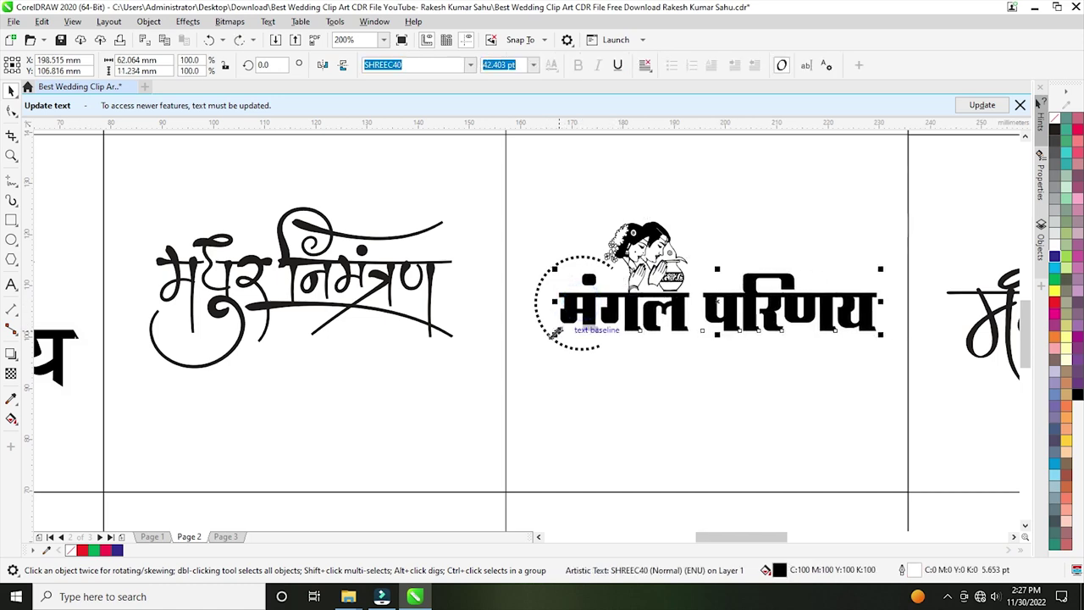
Step: Examine the rest of page 2's middle and bottom rows, view the whole page and clear the selection
scroll(522, 328, down, 2)
scroll(385, 317, up, 2)
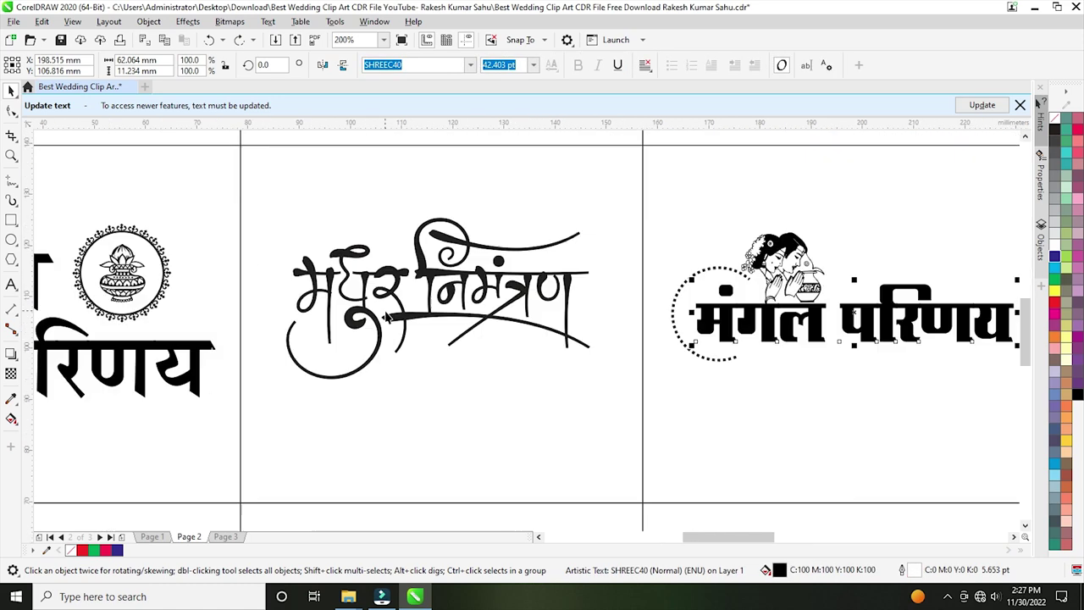
drag(687, 537, 671, 544)
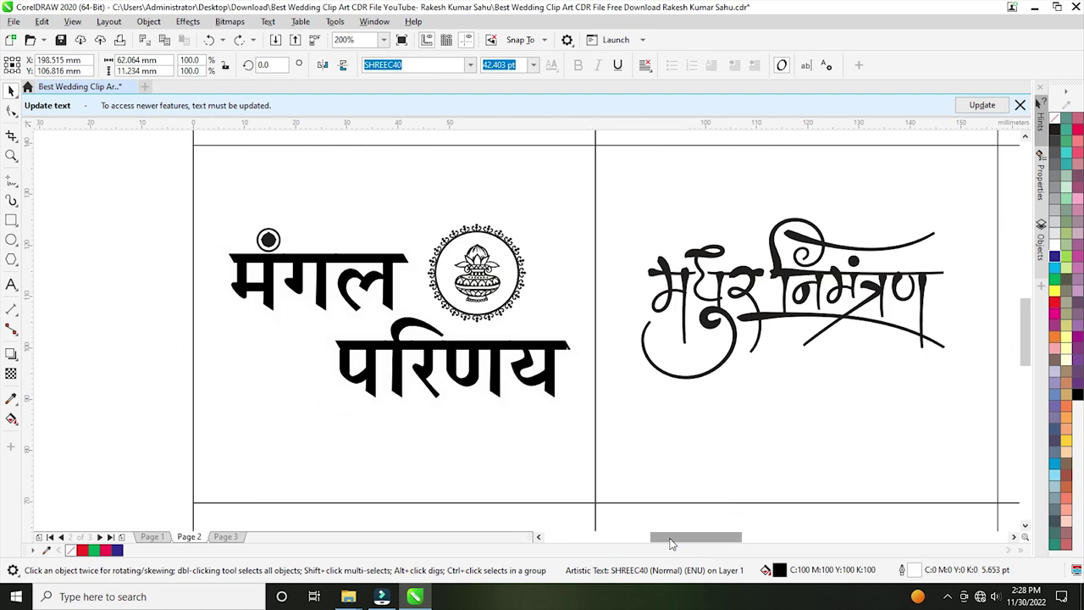
drag(1025, 338, 1022, 405)
drag(728, 539, 876, 547)
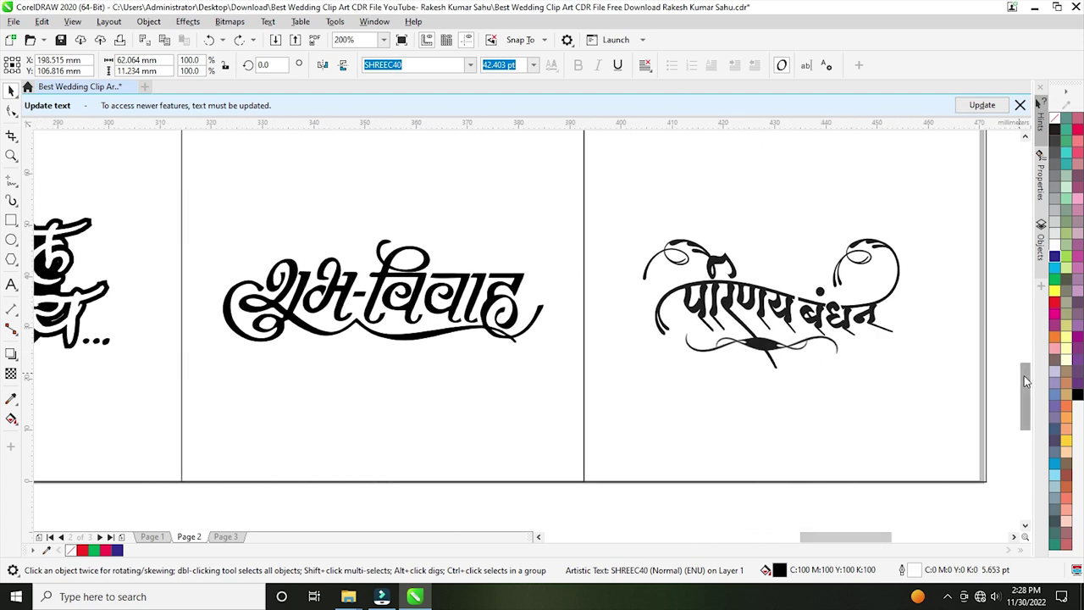
scroll(1024, 375, up, 3)
scroll(316, 328, down, 2)
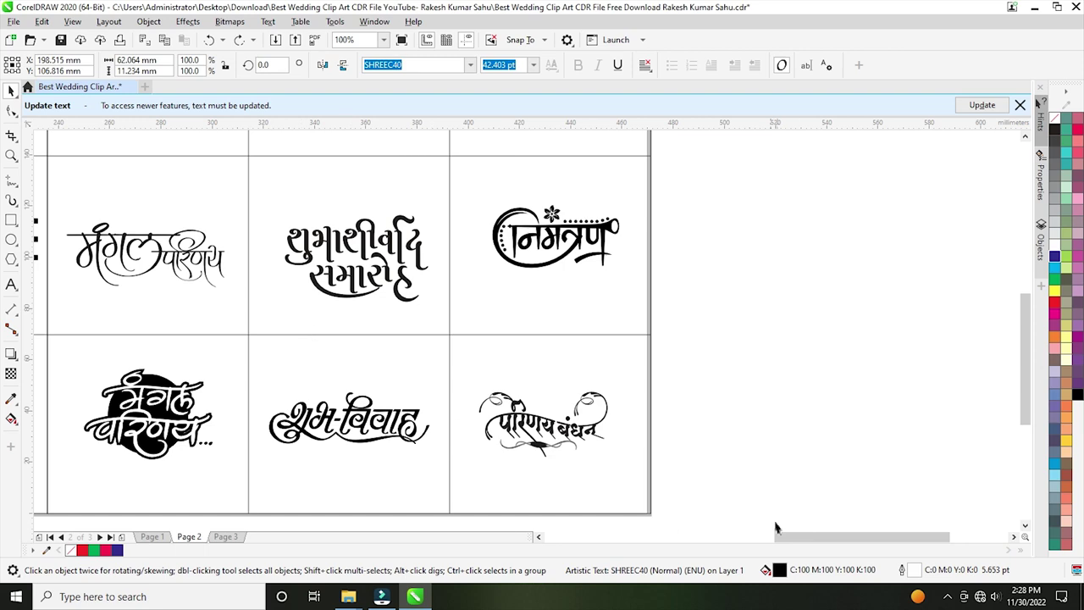
scroll(758, 533, left, 5)
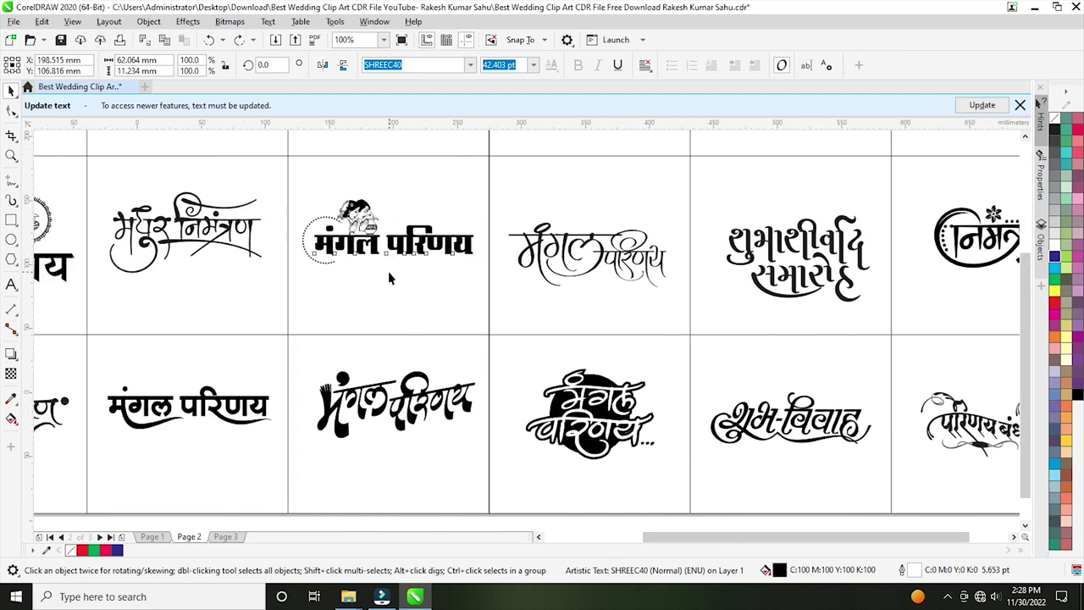
scroll(390, 278, down, 1)
drag(1026, 305, 1021, 250)
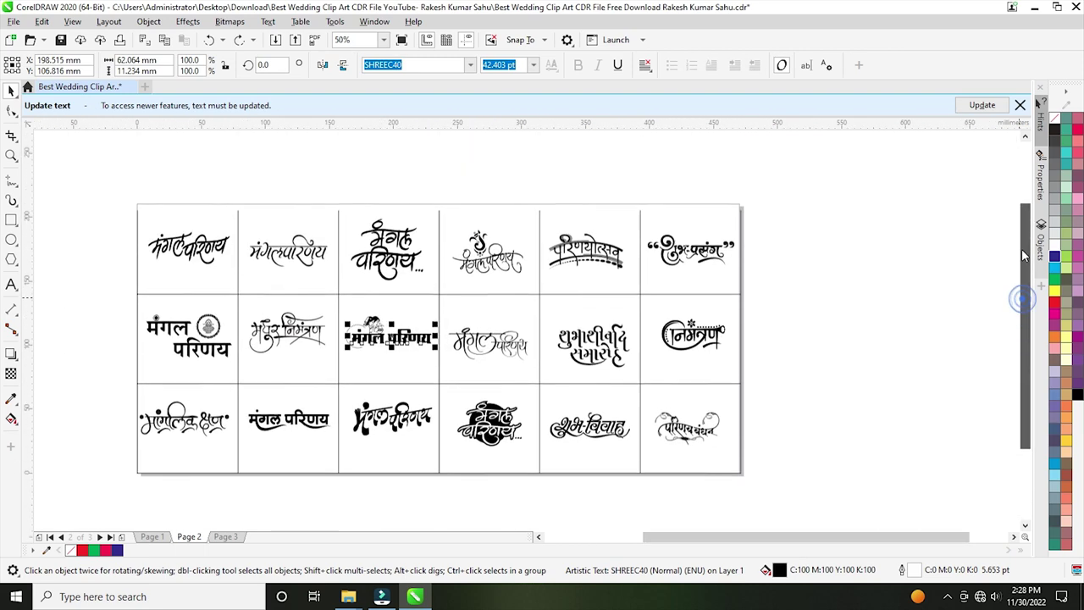
click(72, 456)
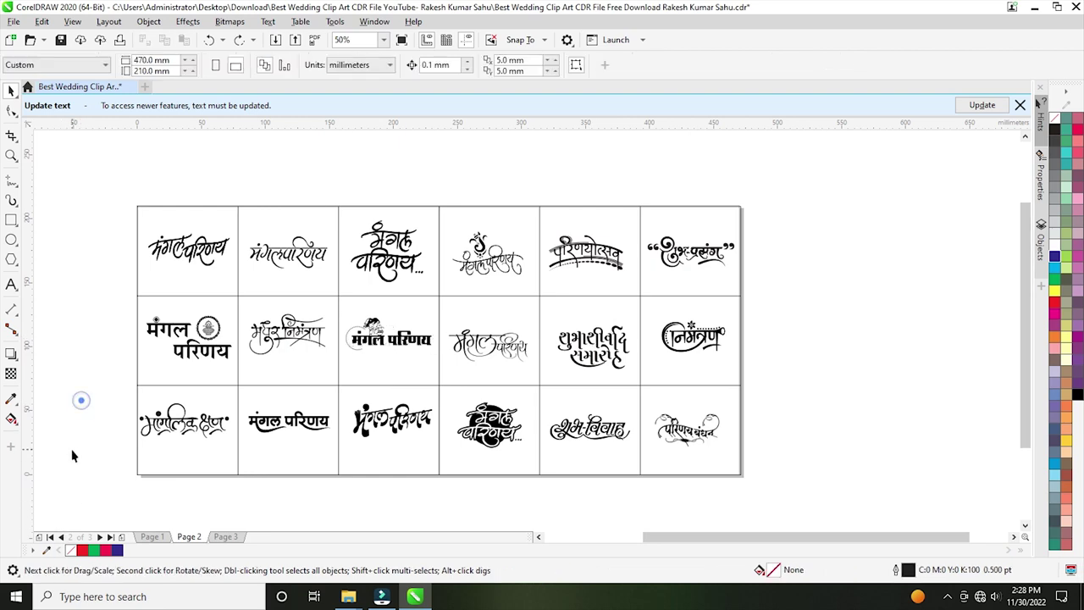
Step: Open page 3 and examine the designs in its top row and middle row up close
click(224, 537)
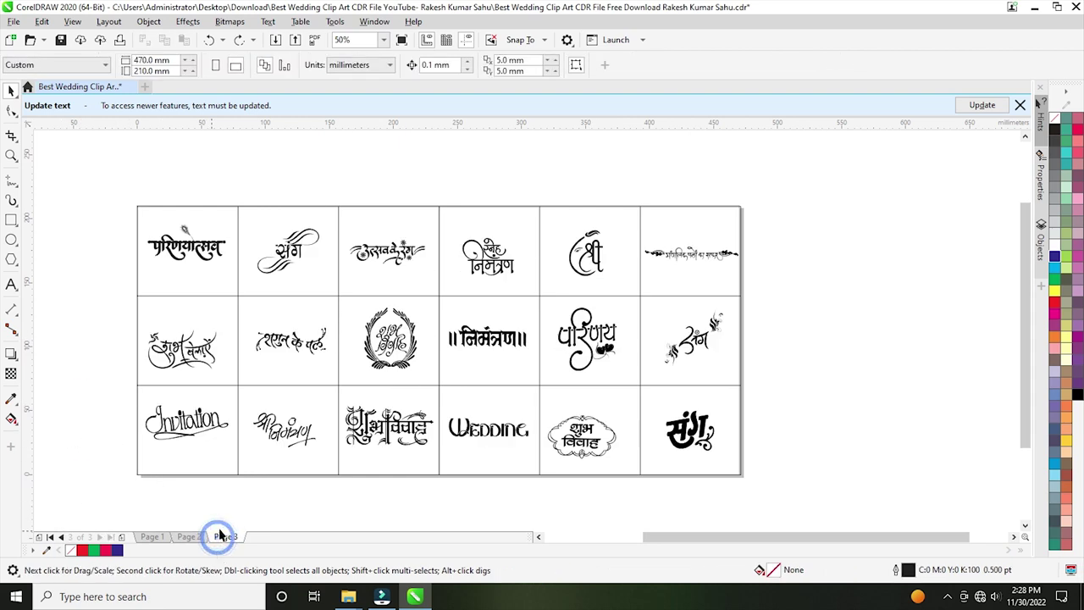
scroll(172, 246, up, 1)
scroll(172, 268, up, 1)
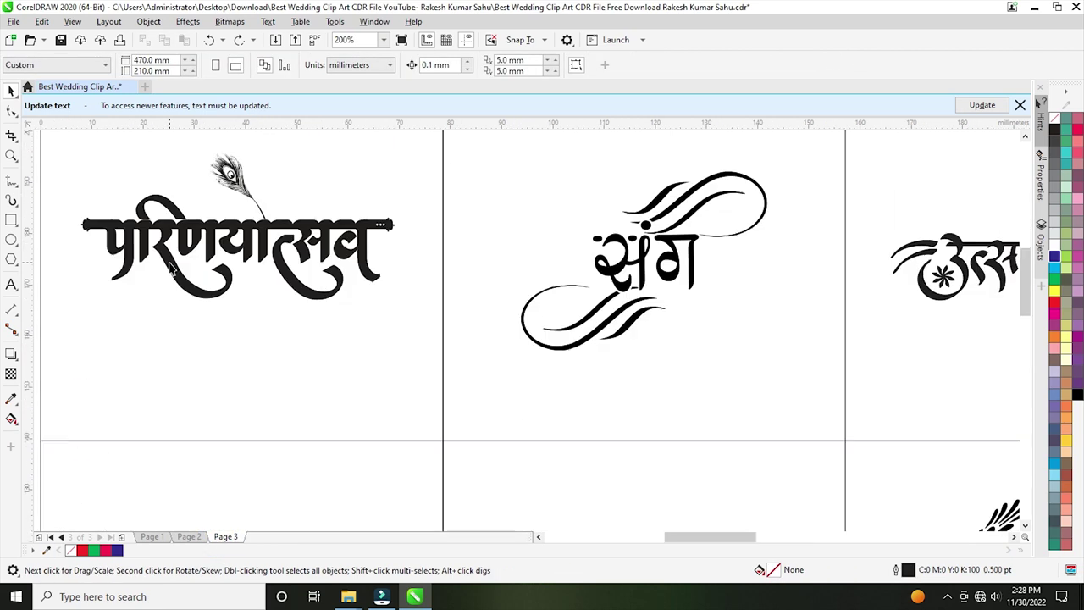
drag(1027, 295, 1027, 280)
drag(726, 536, 855, 538)
scroll(804, 380, up, 1)
scroll(805, 380, down, 1)
drag(1027, 273, 1022, 332)
drag(837, 541, 680, 542)
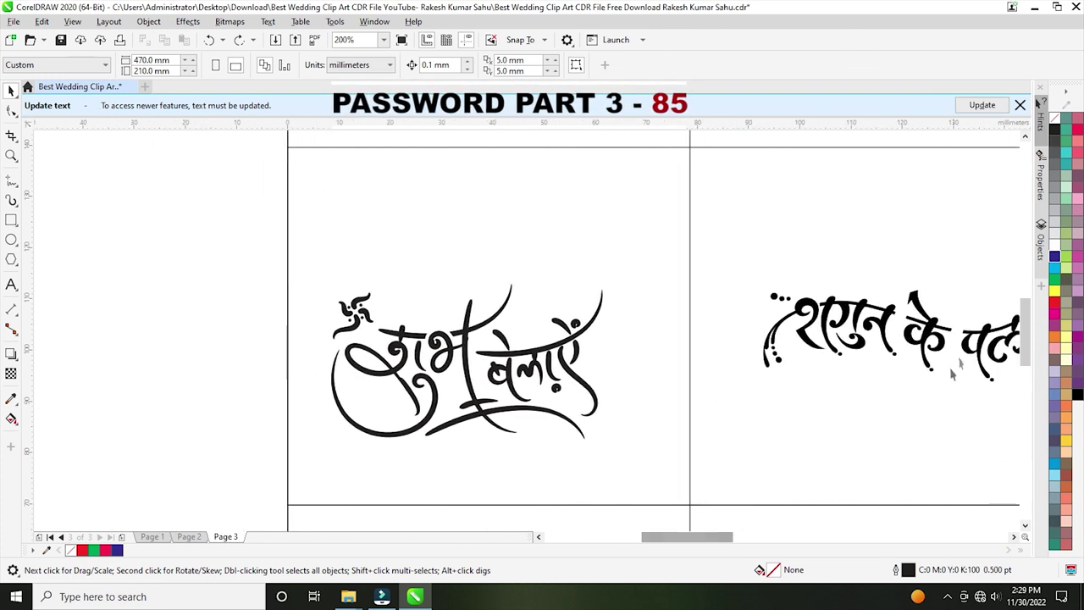
Step: Examine the bottom-row designs on page 3 from Invitation to the last संग design, and view the whole page
drag(1030, 330, 1019, 390)
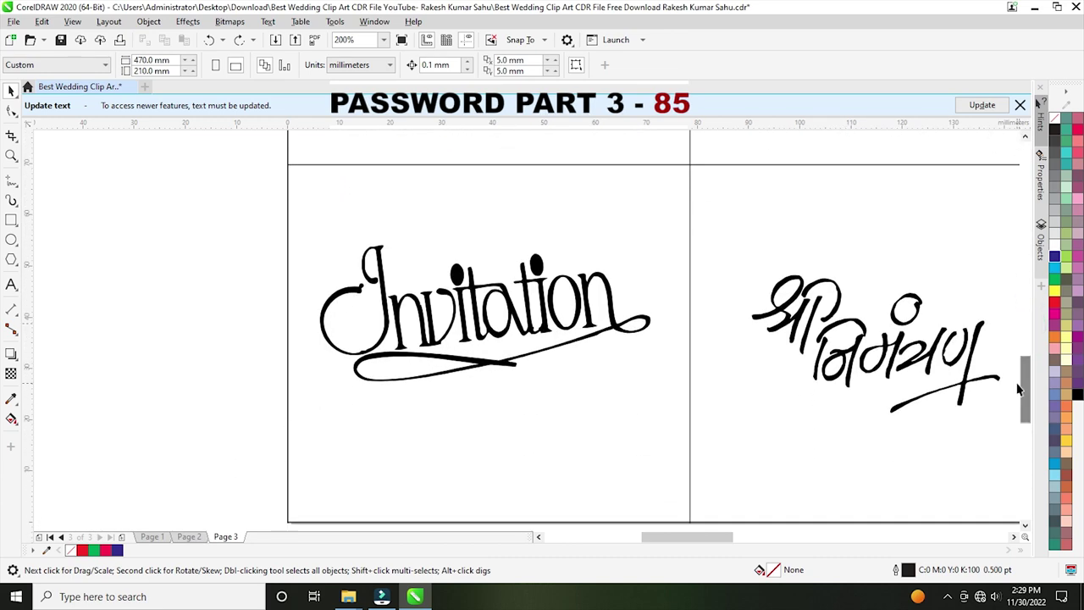
drag(712, 542, 876, 537)
scroll(644, 361, down, 1)
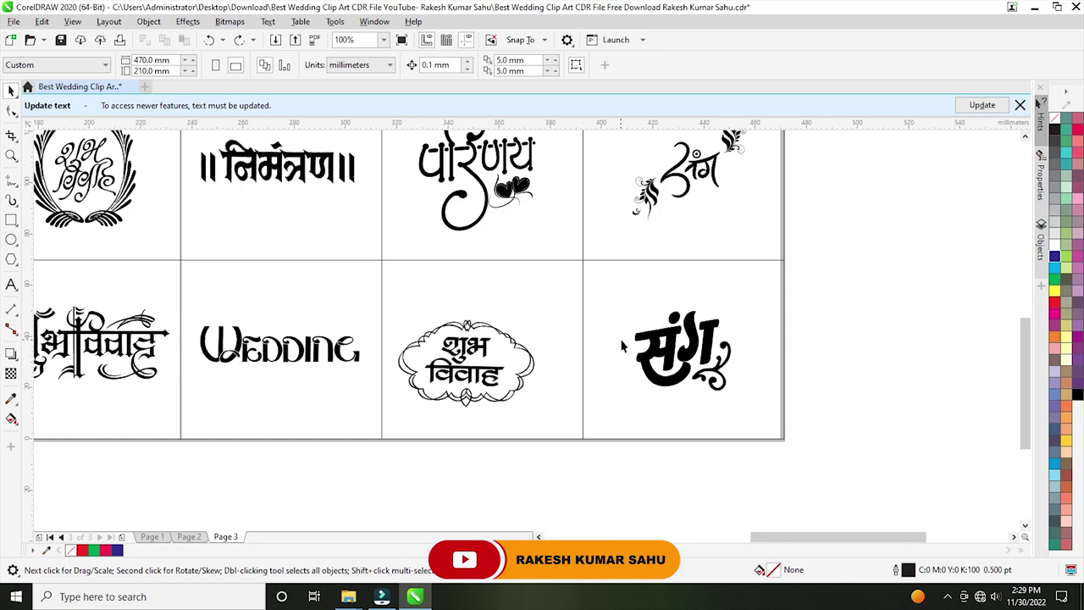
scroll(622, 347, down, 1)
drag(1020, 322, 1021, 273)
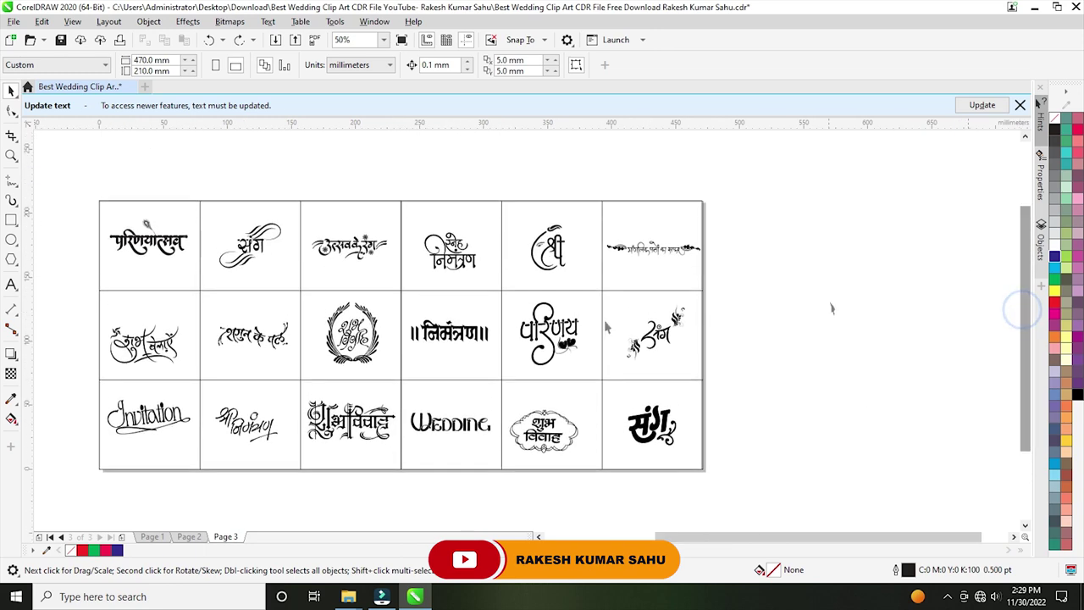
drag(674, 535, 625, 535)
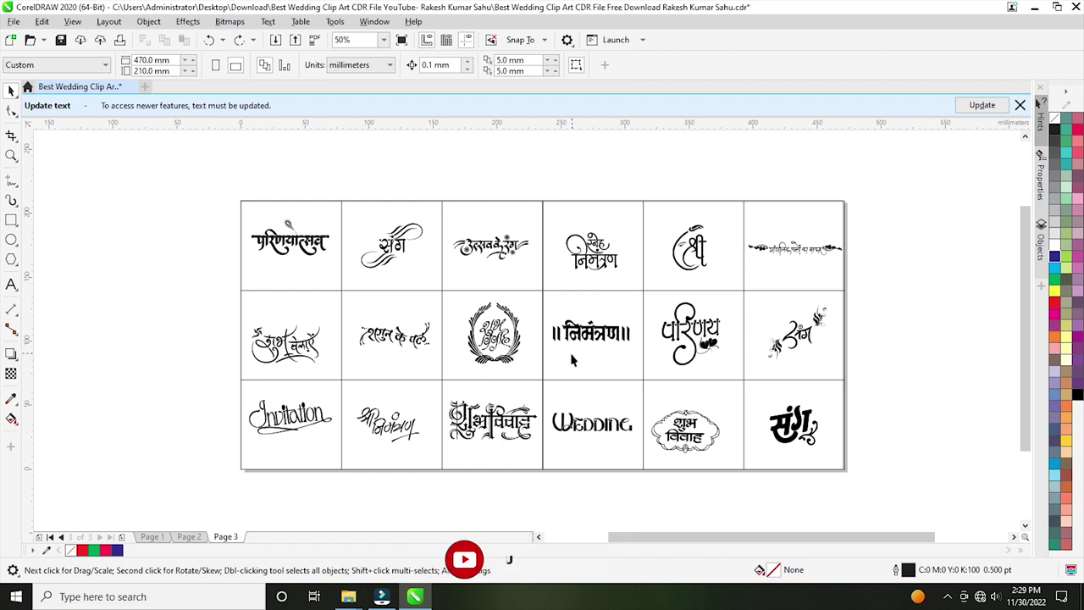
Step: Return to page 2 and page 1 to view their full design grids, and close the program
click(189, 537)
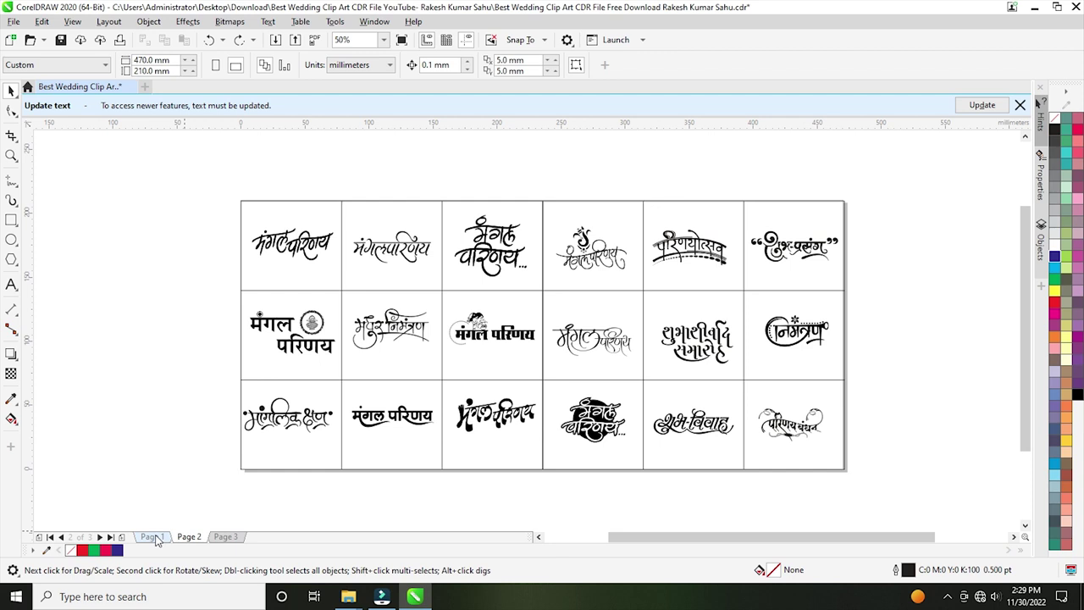
click(151, 537)
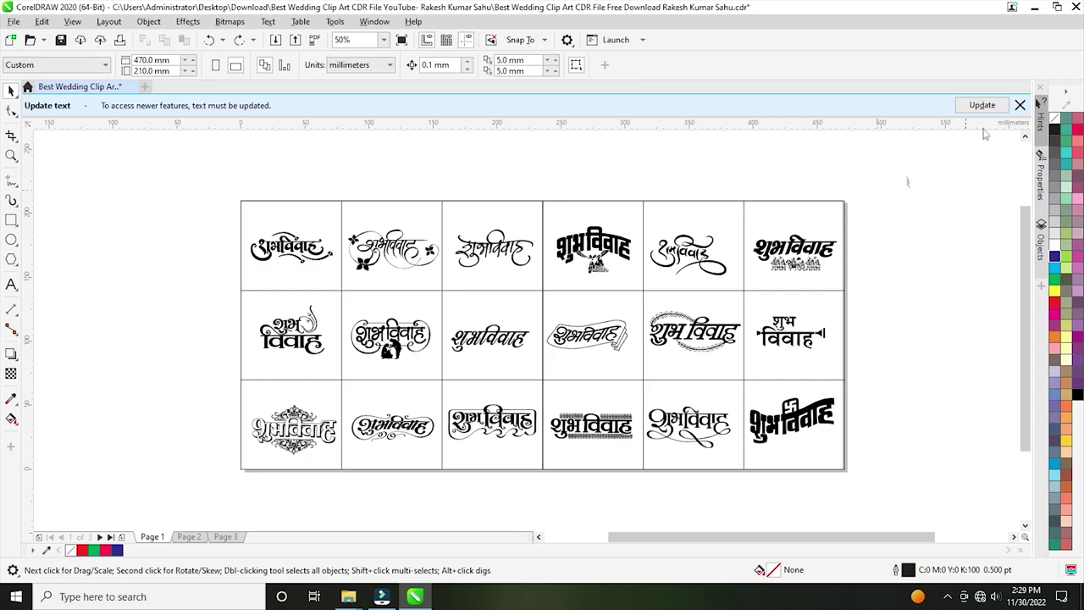
click(1076, 7)
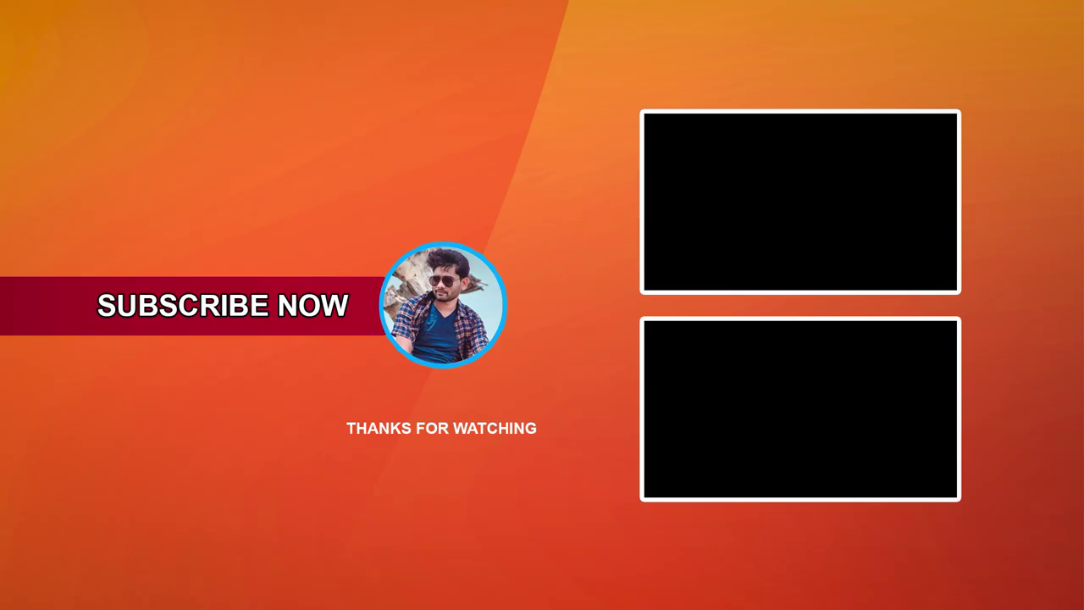